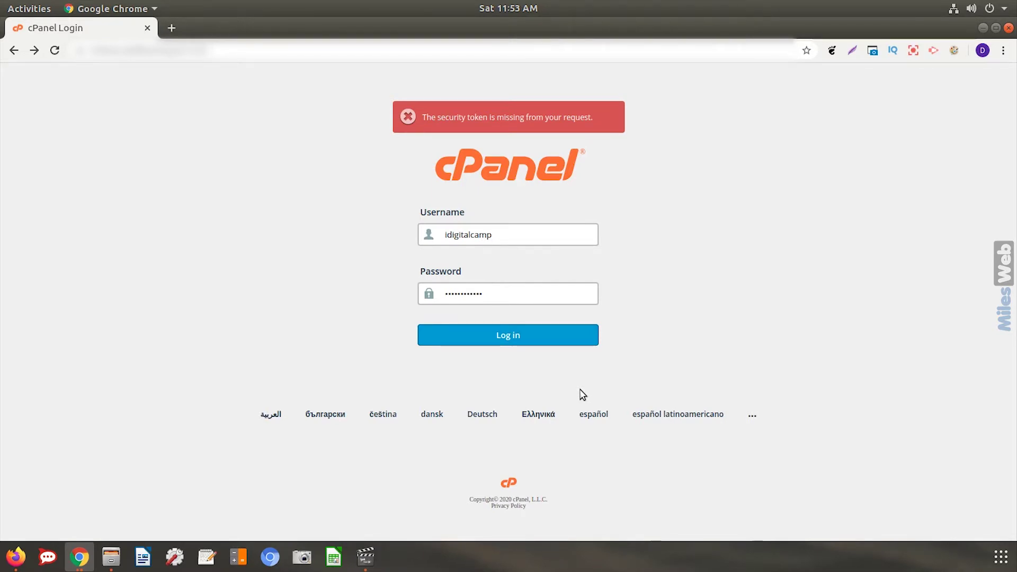
- Log in to the cPanel hosting account with the filled-in credentials
left_click(526, 343)
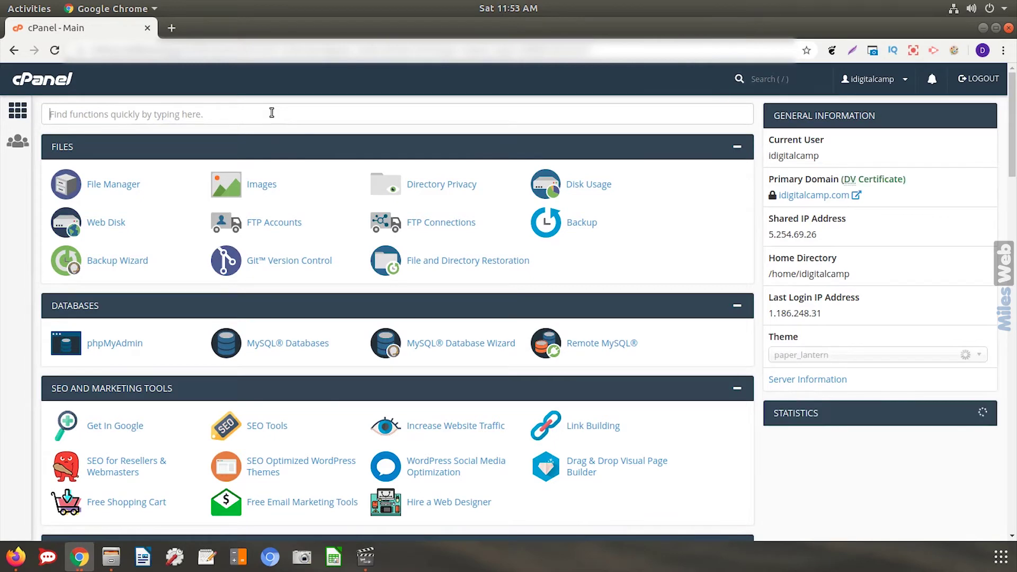
- Find and open cPanel's Terminal, then enter 'cd public_html' at the shell prompt
type("terminal")
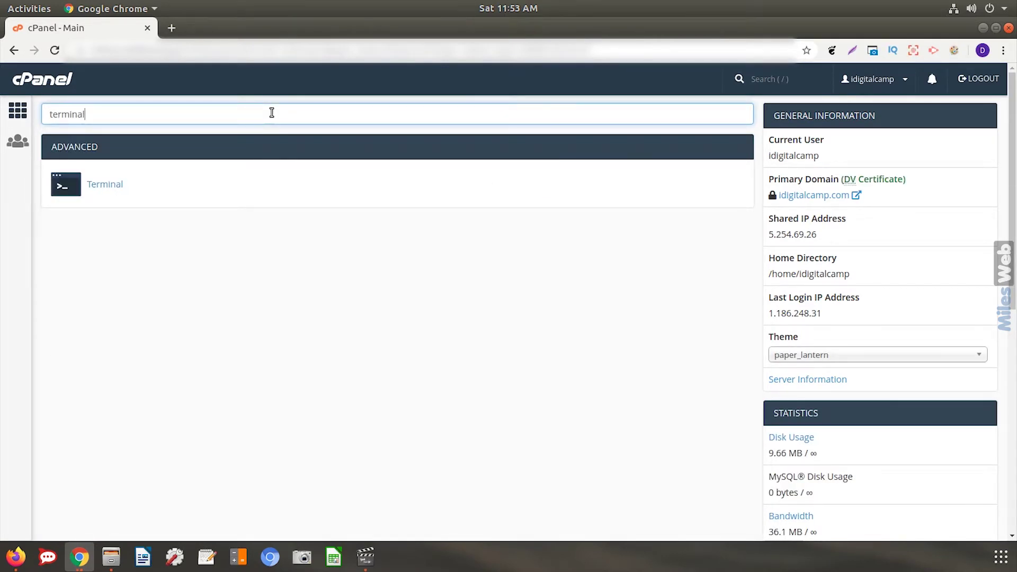
left_click(104, 188)
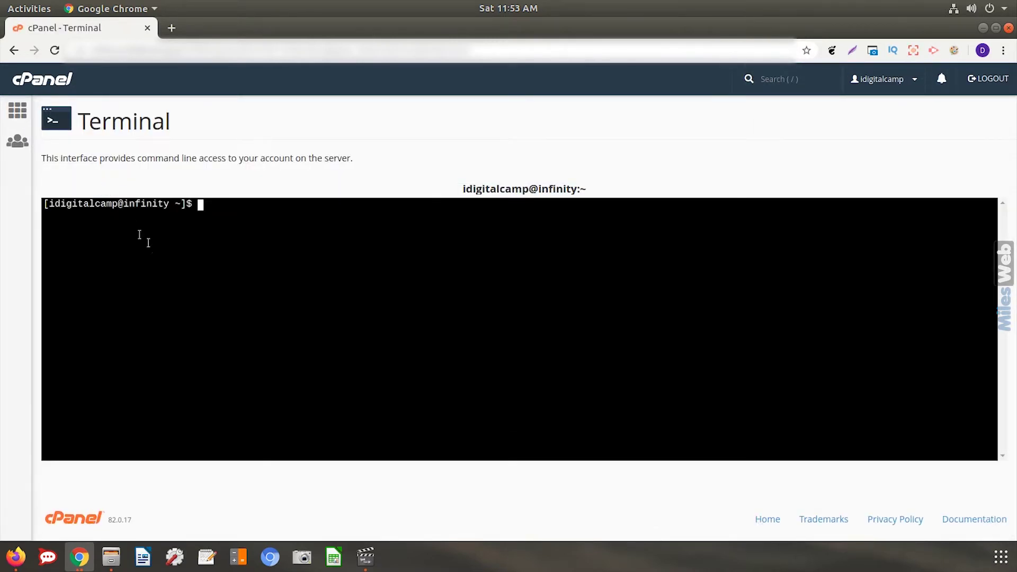
type("cd public_html")
- Move into public_html and show its detailed file listing with ll
key("Return")
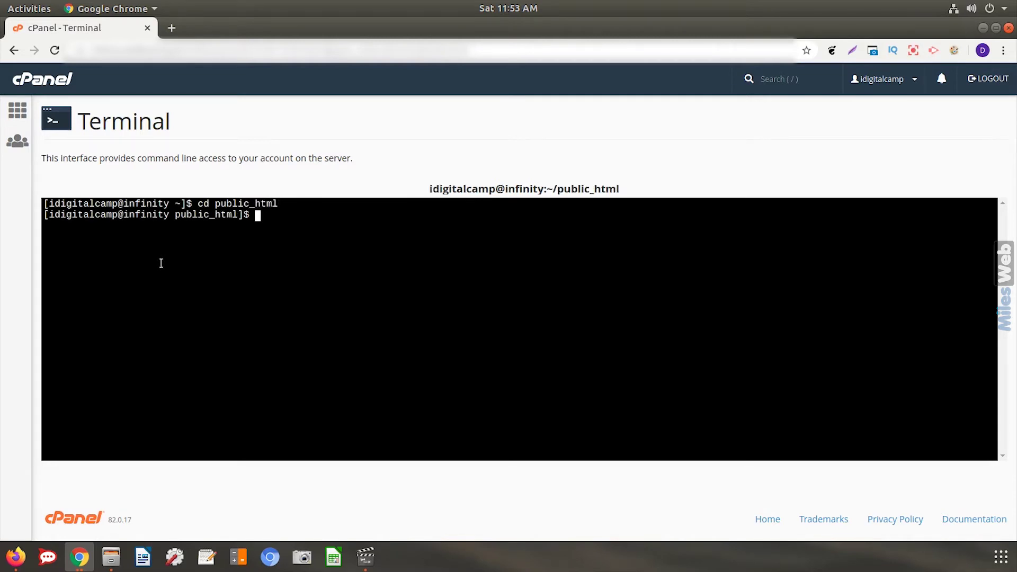
type("ll")
key("Return")
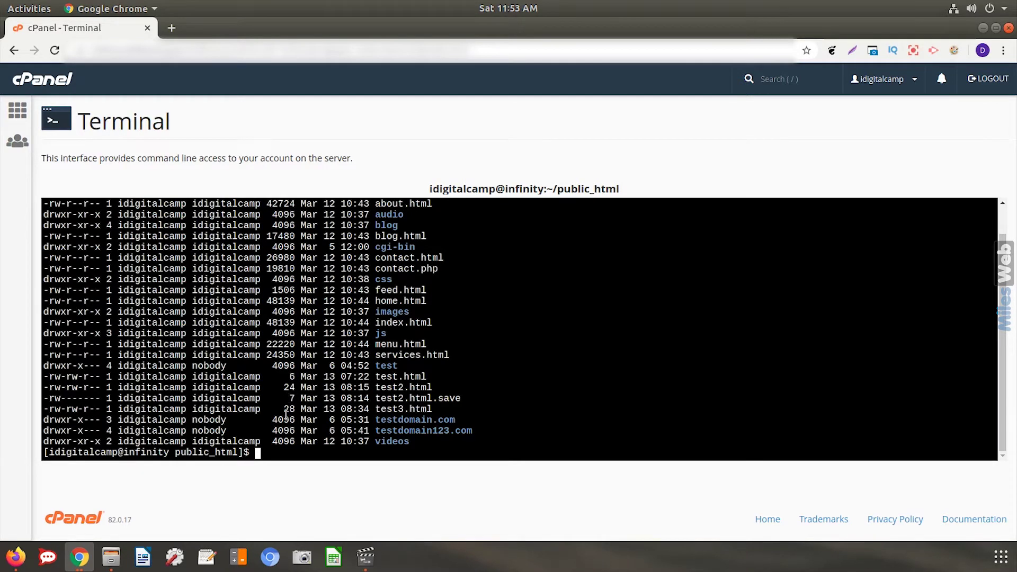
scroll(302, 367, "up", 2)
scroll(386, 300, "down", 1)
scroll(383, 439, "up", 1)
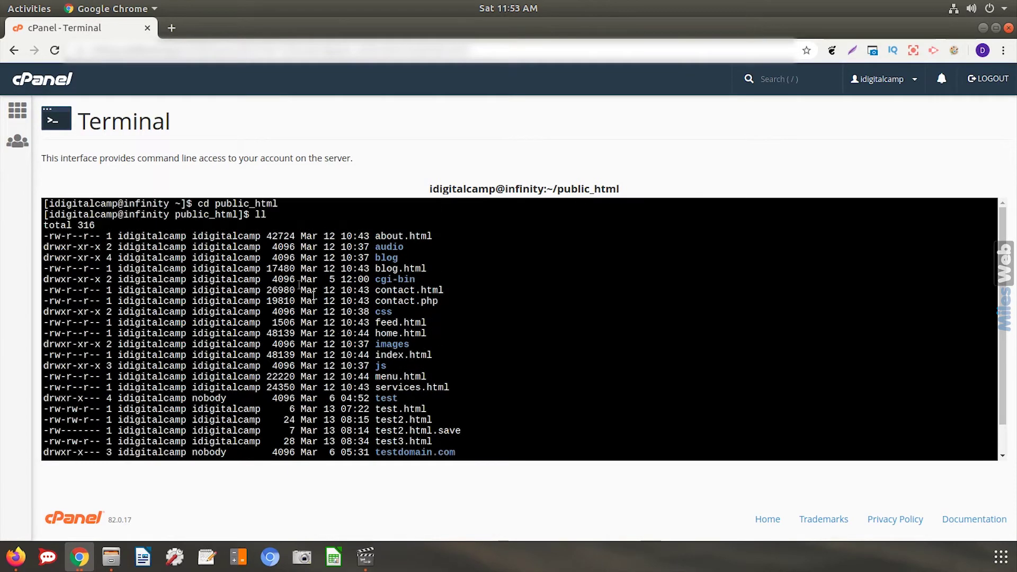
left_click_drag(215, 204, 278, 203)
scroll(265, 371, "down", 1)
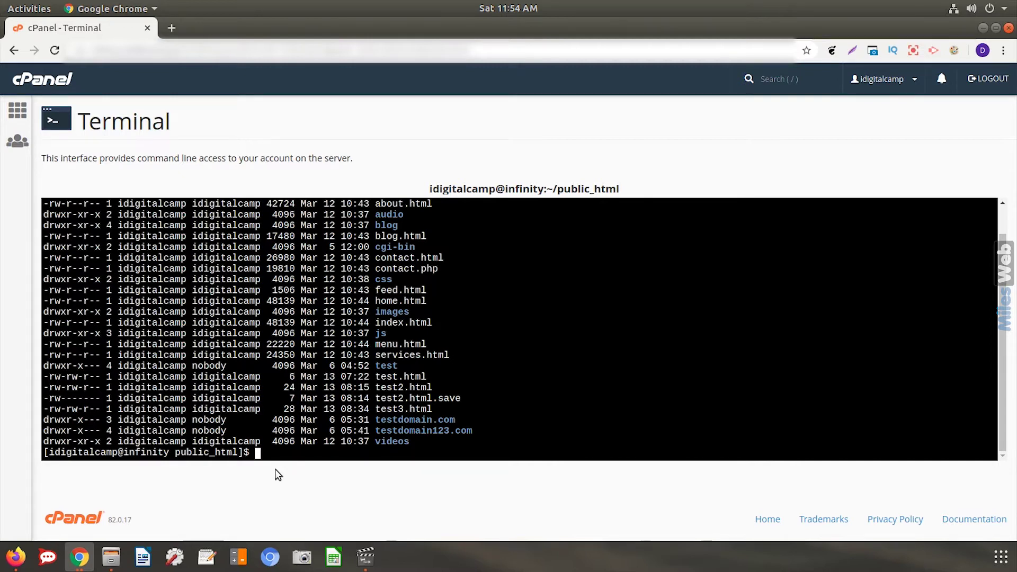
- Write 'test file' into a new myfile.html using nano, save it and exit
type("nano ")
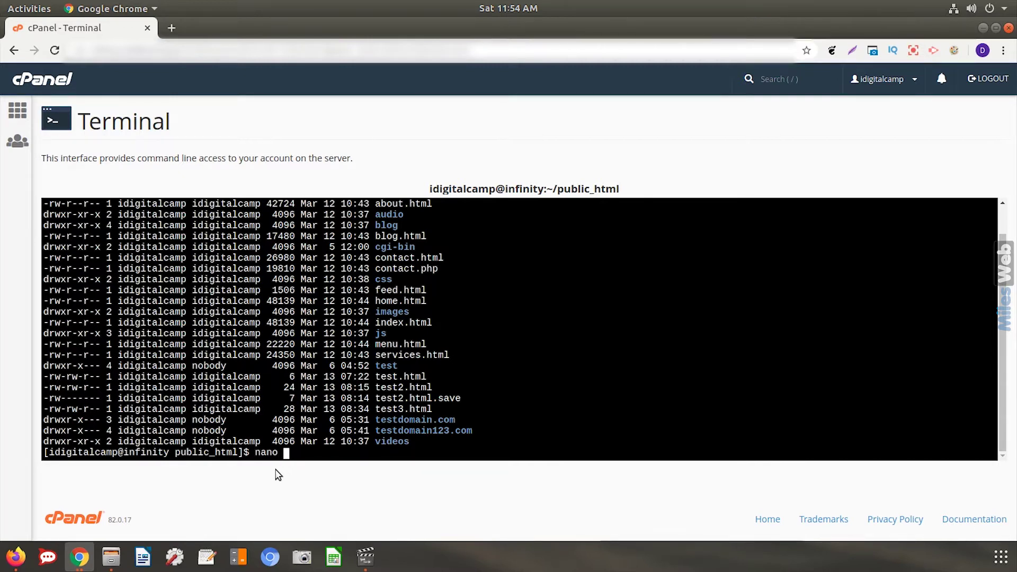
type("myfil")
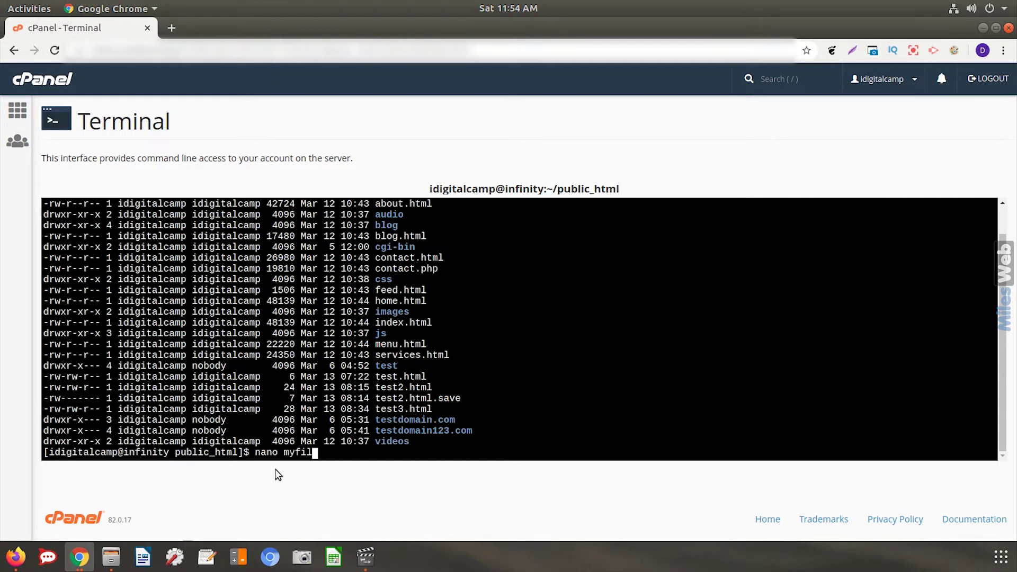
type("e.html")
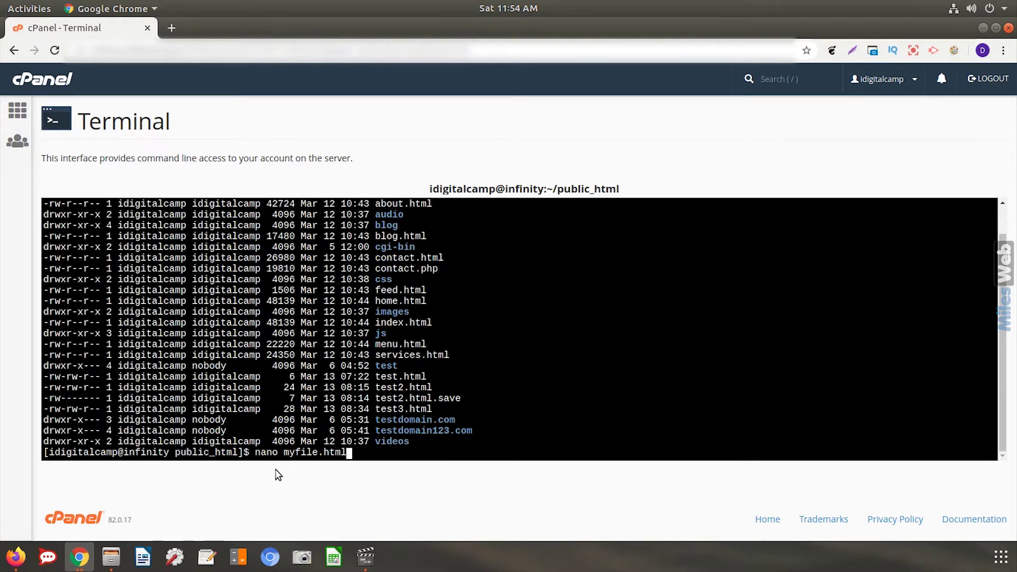
key("Return")
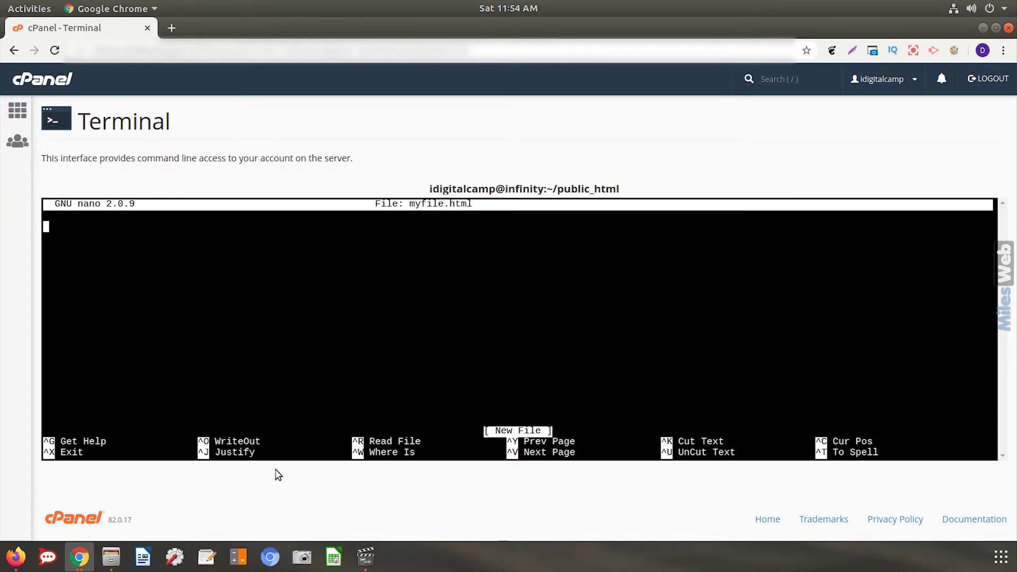
type("test file")
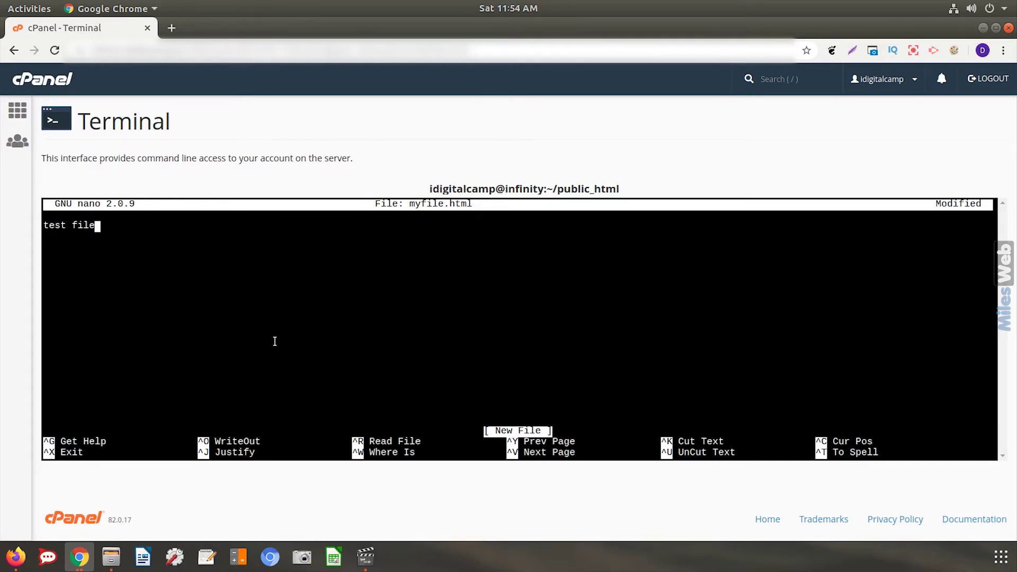
key("ctrl+x")
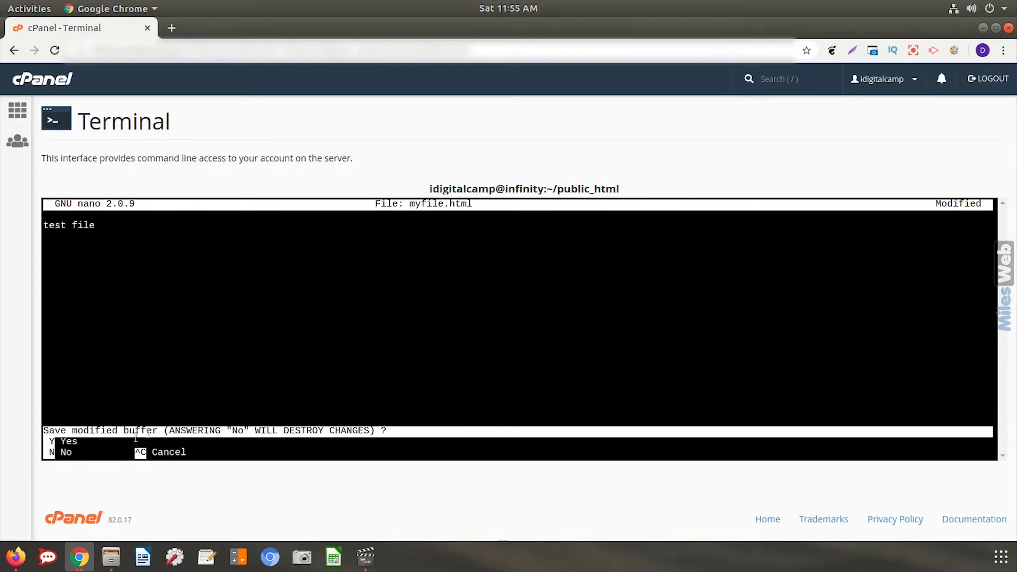
key("y")
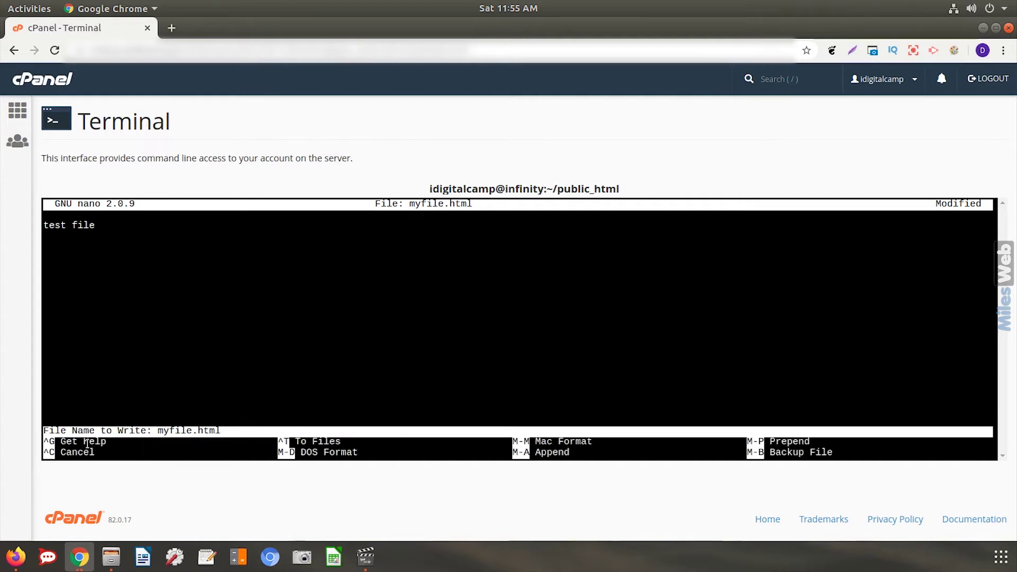
key("Return")
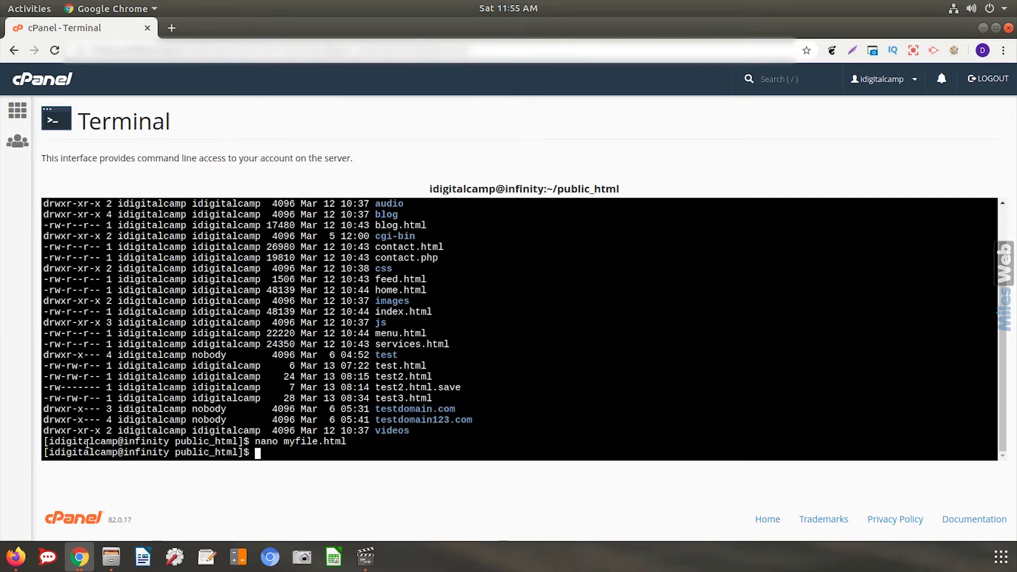
- List public_html again with ll to confirm myfile.html is present
type("ll")
key("Return")
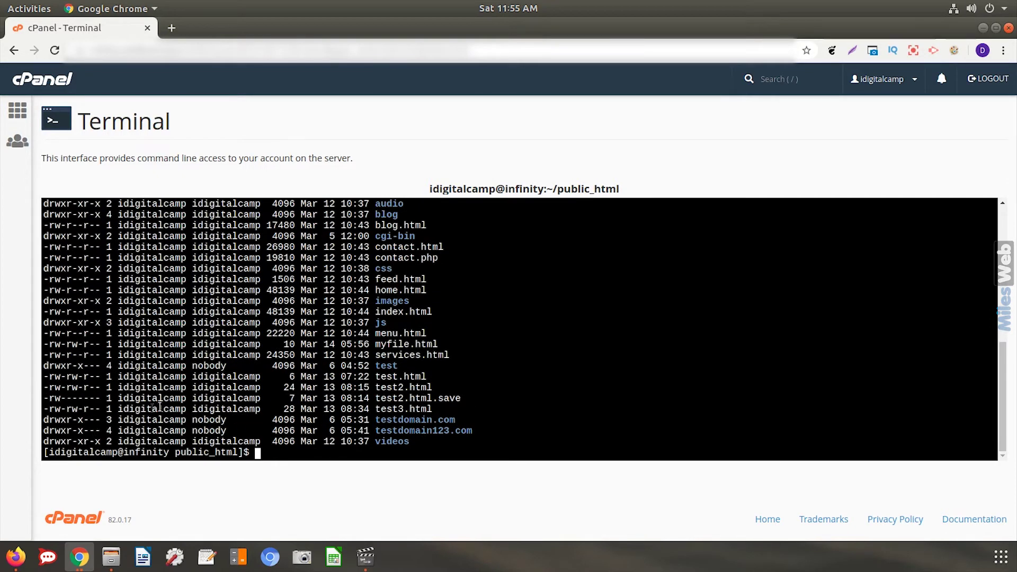
left_click_drag(375, 345, 443, 347)
left_click(281, 454)
- Print myfile.html with cat, showing its contents 'test file'
type("cat myfile")
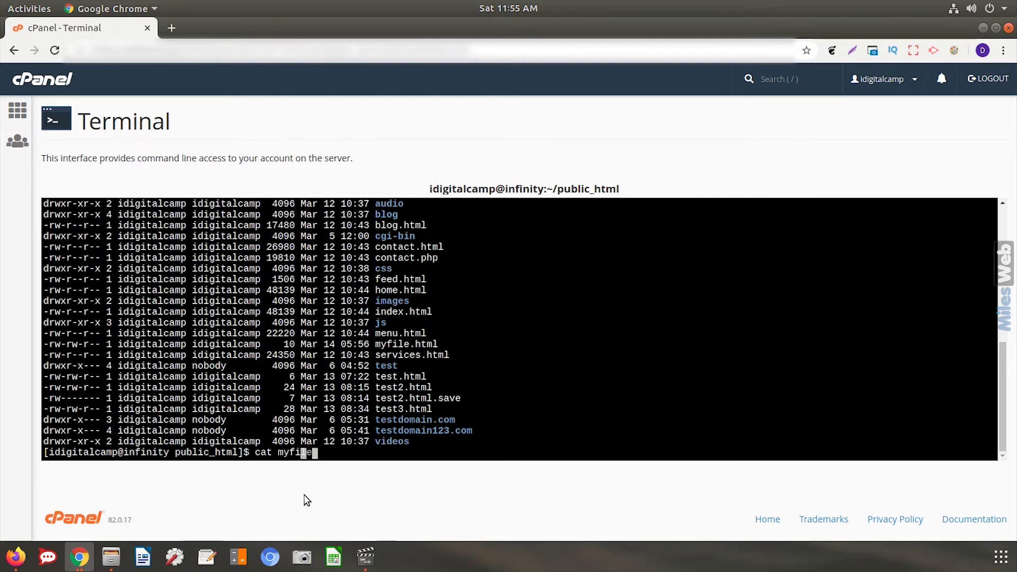
type(".html")
key("Return")
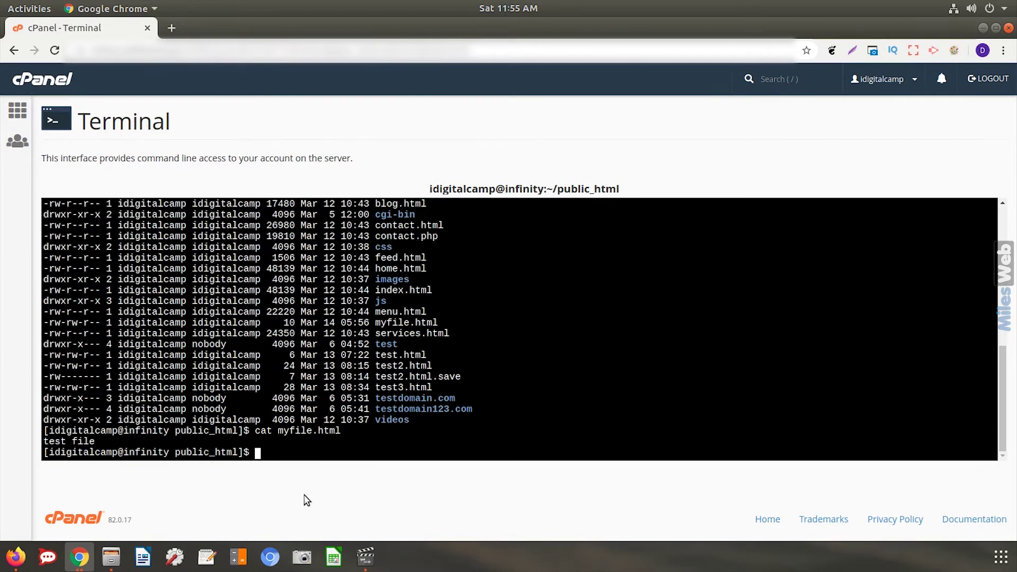
mouse_move(101, 433)
left_mouse_down()
mouse_move(46, 445)
mouse_move(98, 440)
left_mouse_up()
left_click(109, 443)
left_click_drag(239, 454, 175, 455)
left_click(279, 453)
- Open a new myfile2.html in vim and switch to insert mode
type("vim ")
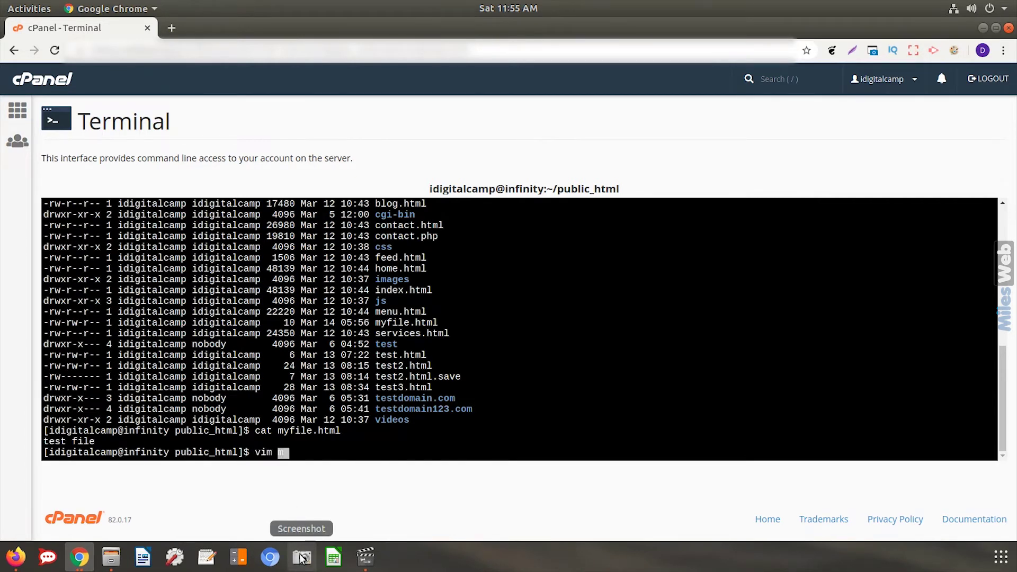
type("myfile2.html")
key("Return")
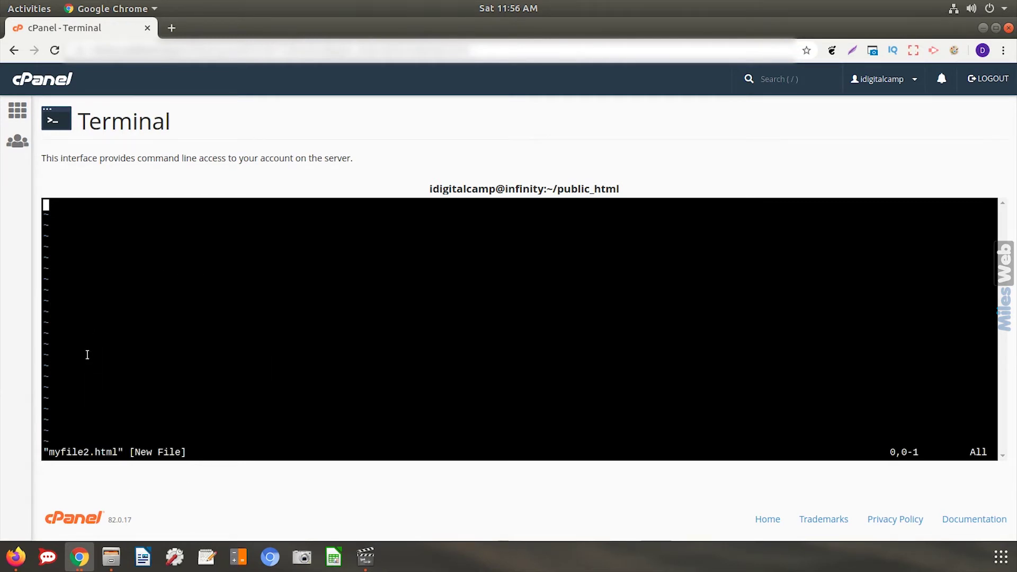
key("i")
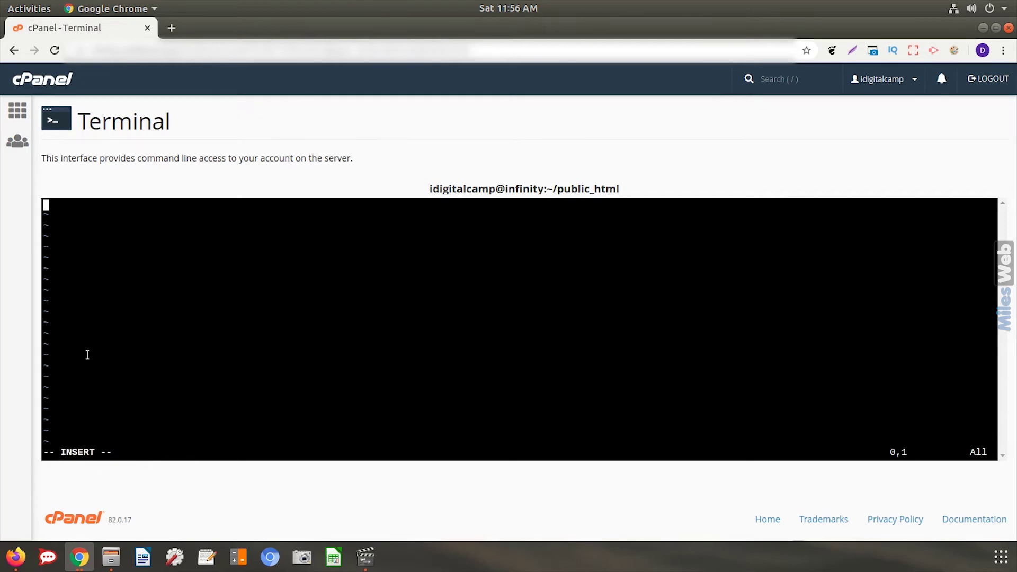
left_click_drag(61, 451, 95, 449)
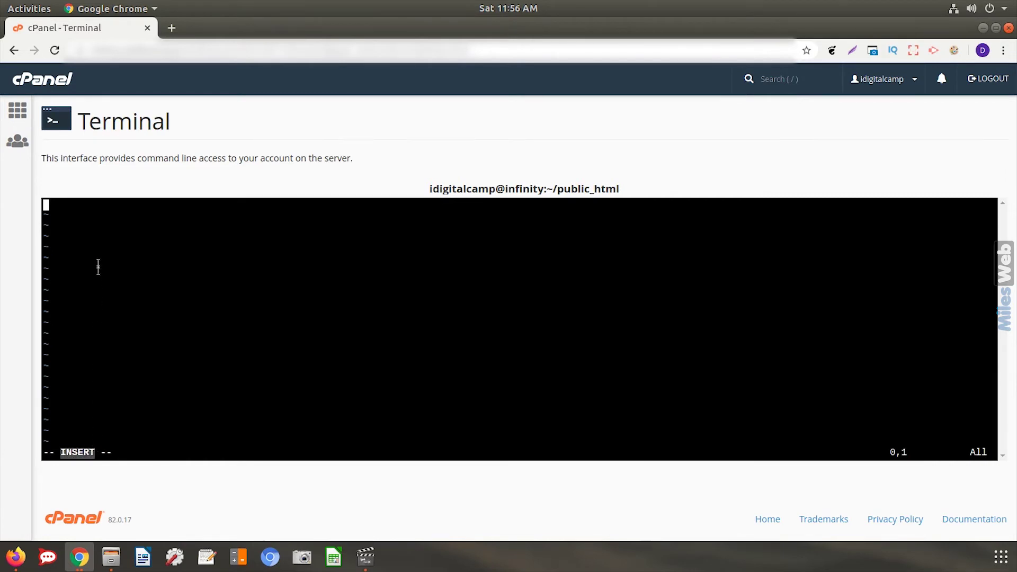
left_click(100, 245)
- Type 'my text here', leave insert mode and enter :wq
type("my ")
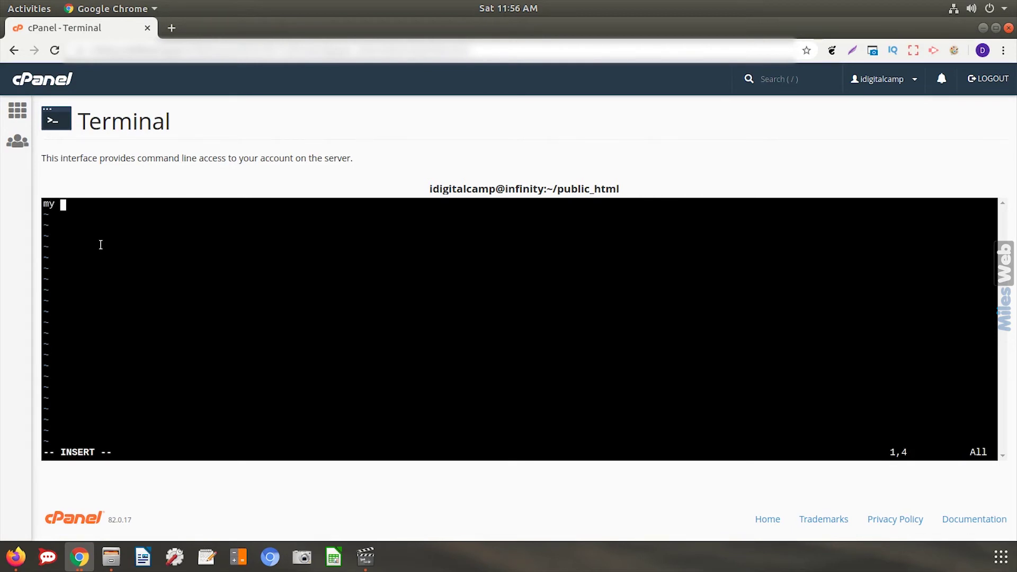
type("text here")
key("Escape")
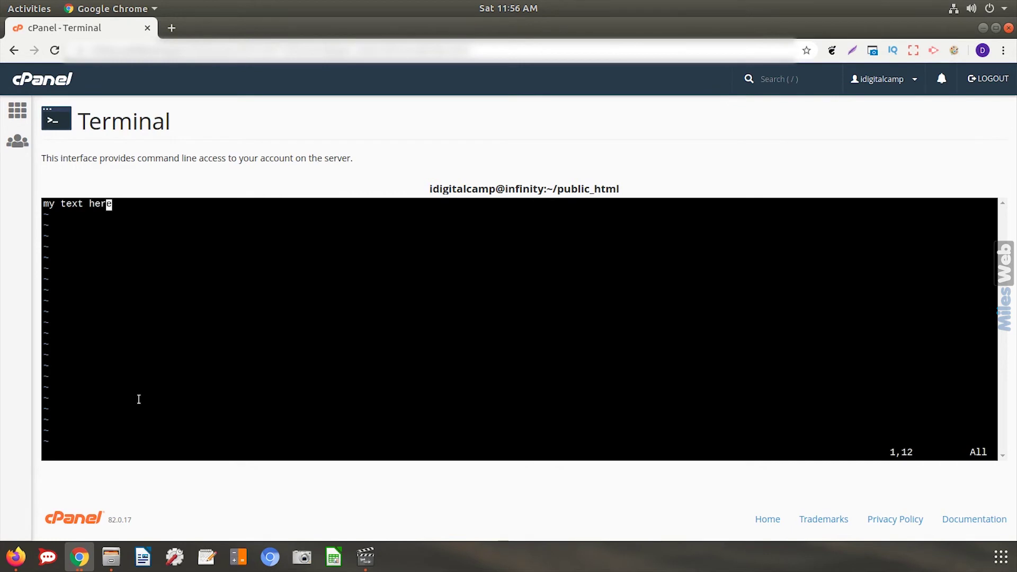
type(":wq")
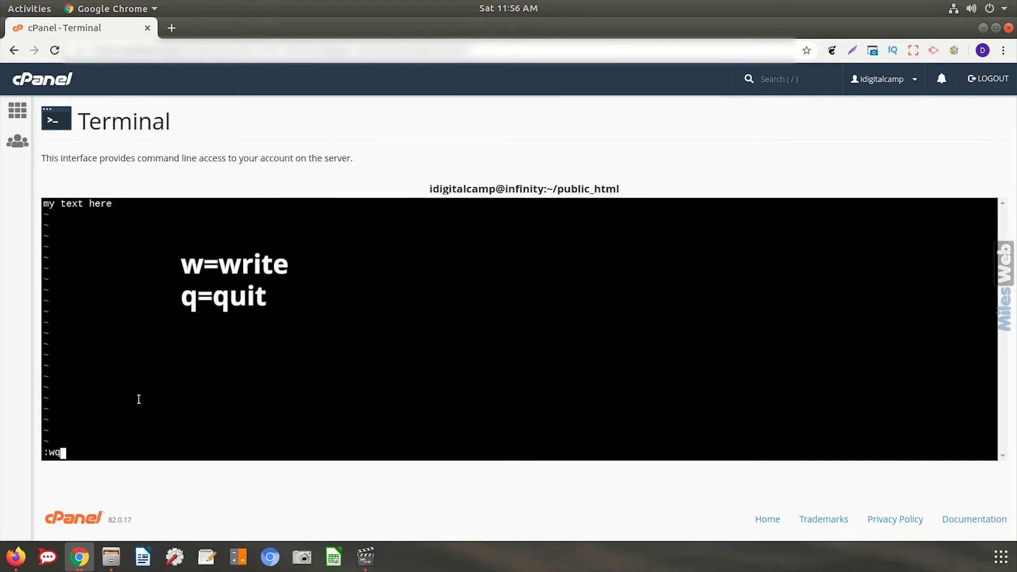
- Save myfile2.html and confirm with ll it is listed at 13 bytes
key("Return")
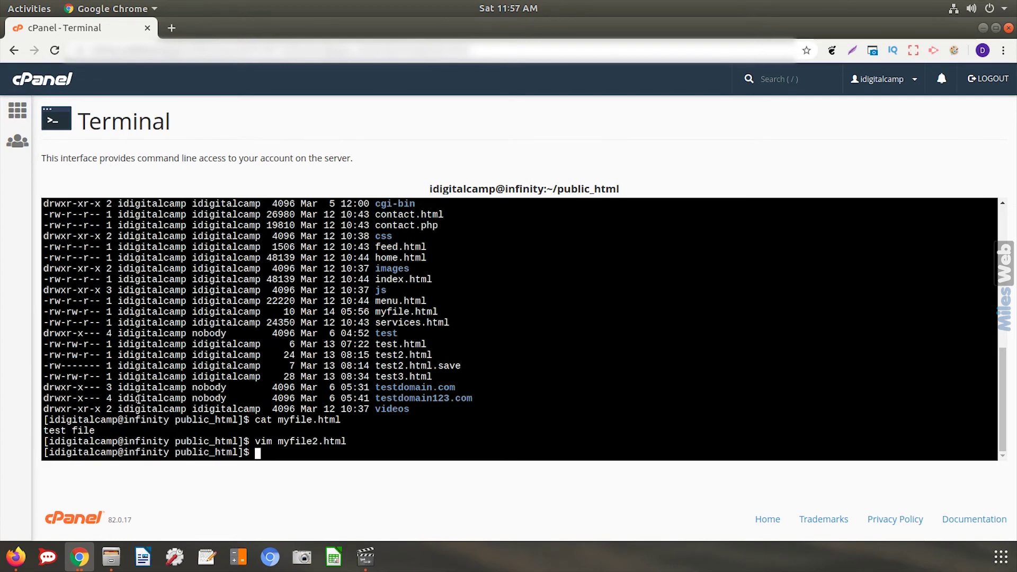
type("ll")
key("Return")
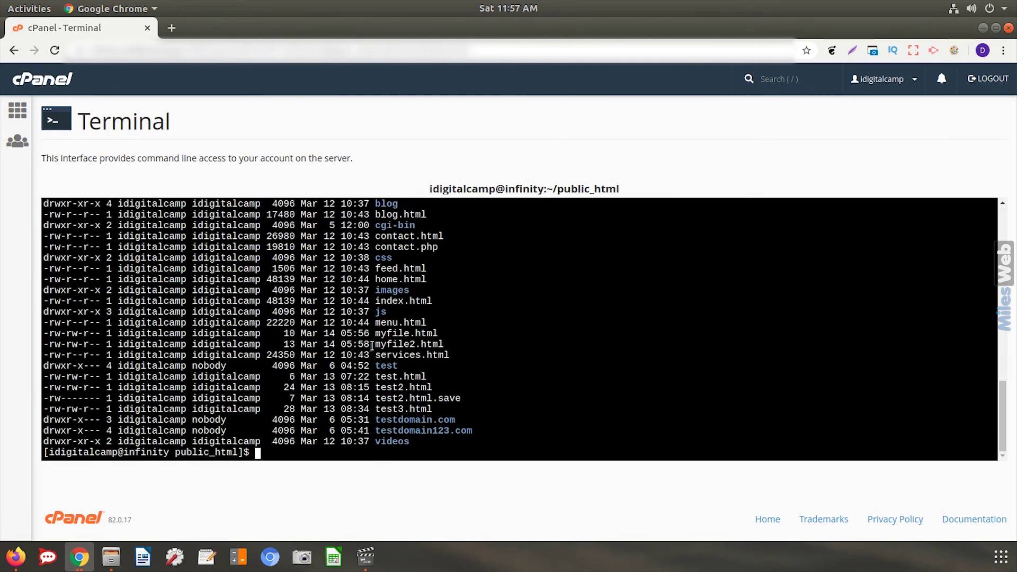
left_click_drag(374, 346, 450, 344)
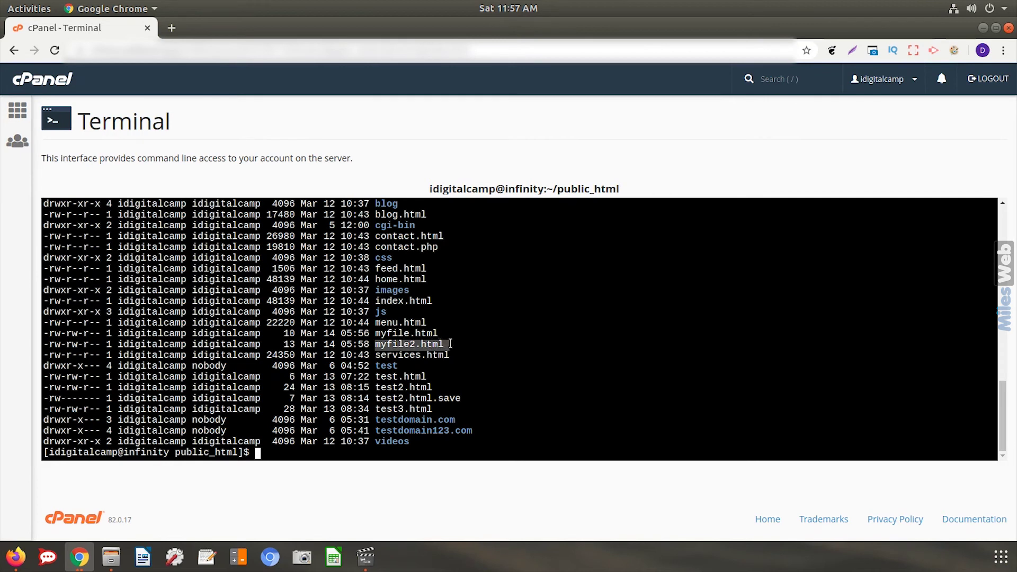
left_click(283, 461)
- Print myfile2.html with cat, showing 'my text here'
type("ca")
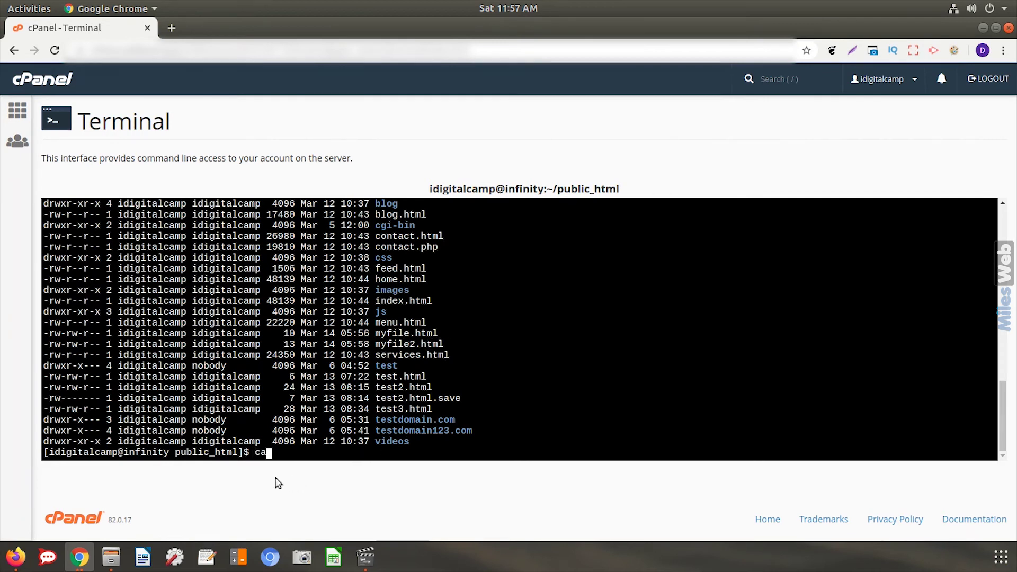
type("t myfile")
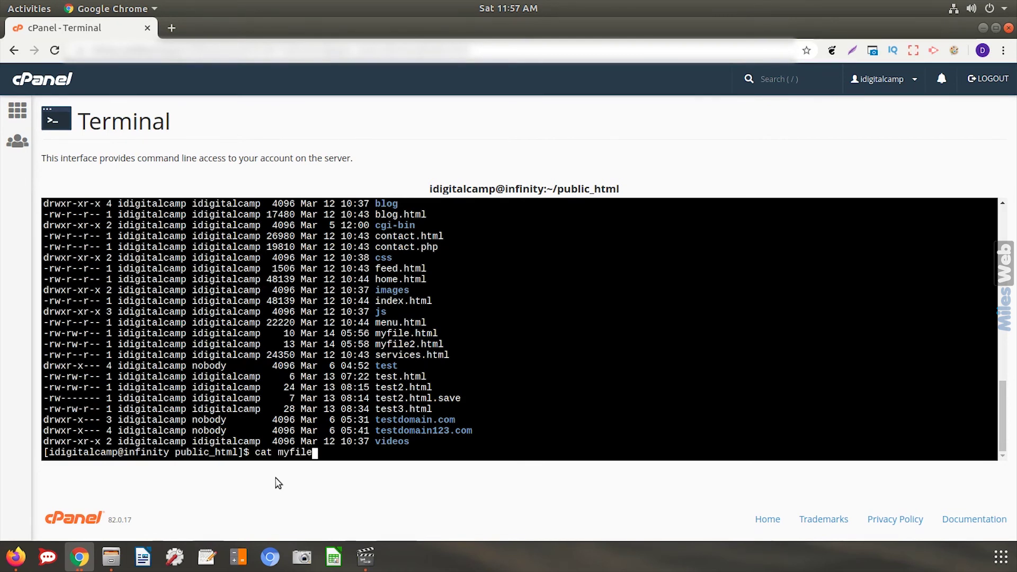
type("2.html")
key("Return")
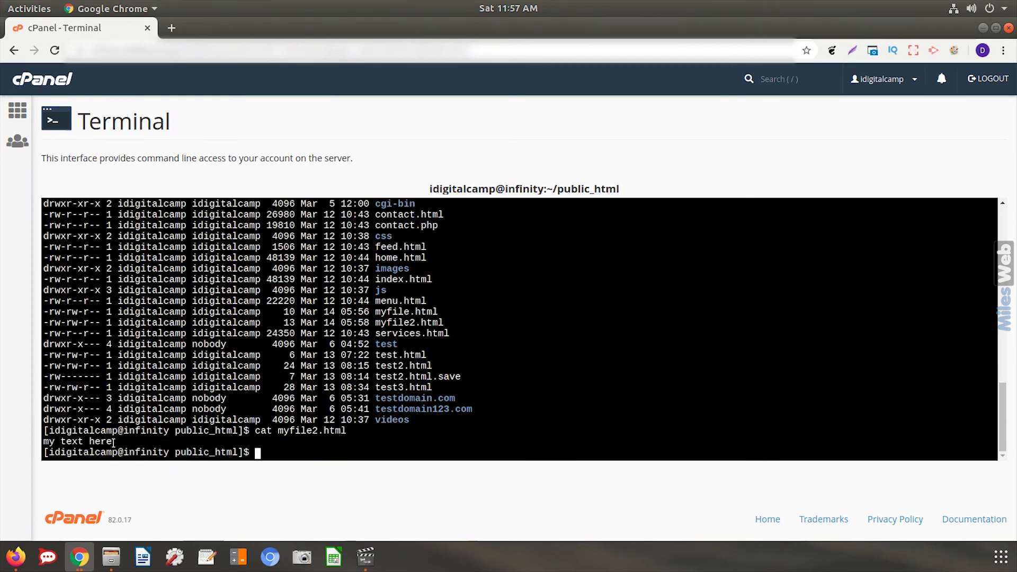
left_click_drag(112, 441, 44, 442)
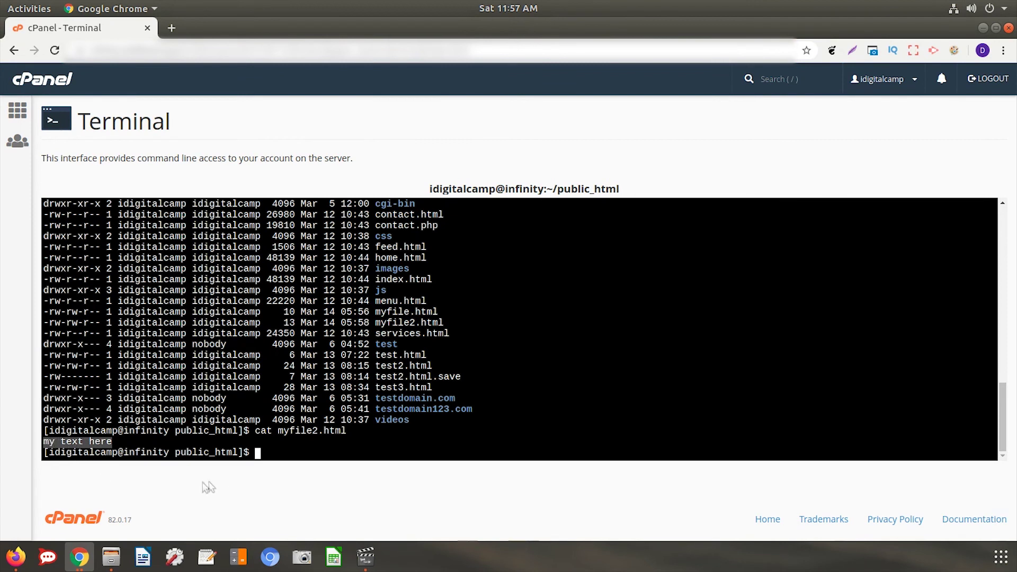